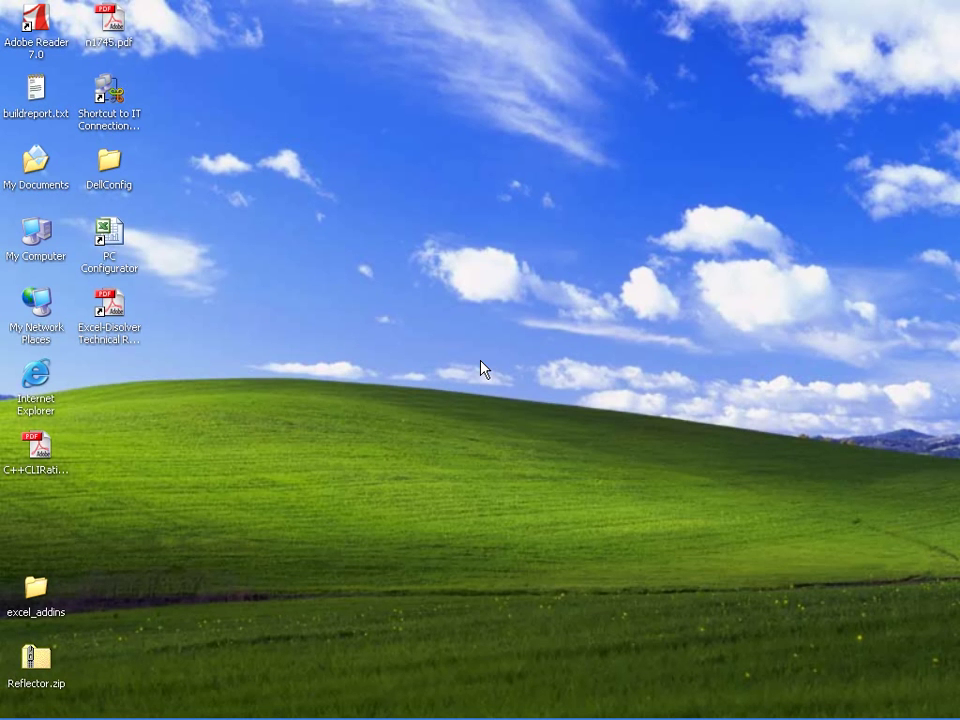
# Step: Open the PC Configurator workbook from the desktop and review the motherboard, processor and hard disk lists on the PC components sheet
pyautogui.rightClick(113, 240)
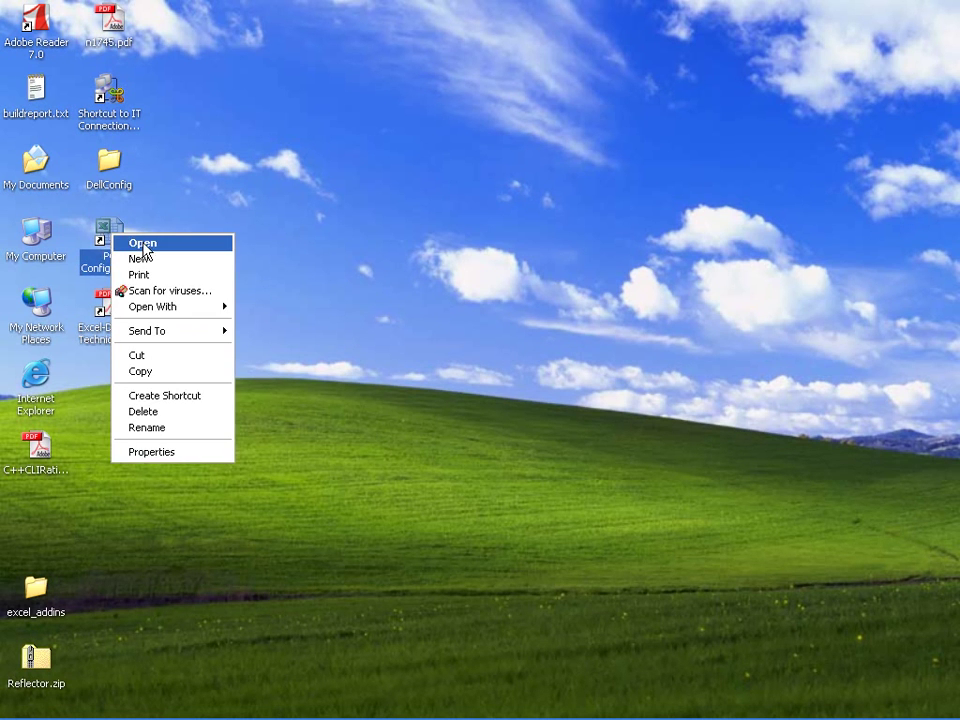
pyautogui.click(130, 243)
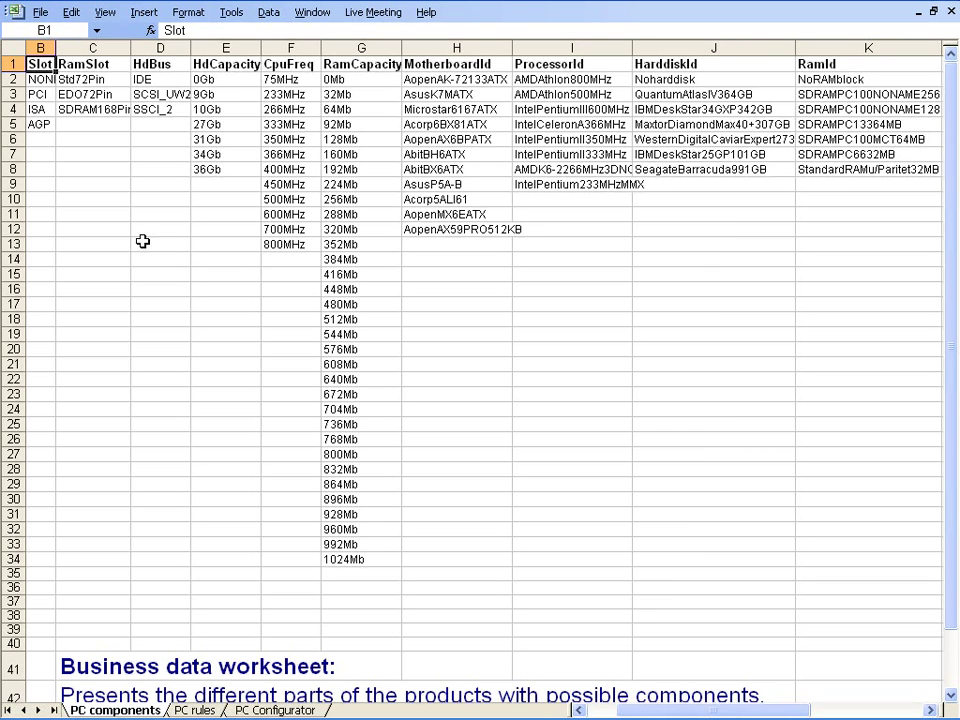
pyautogui.moveTo(415, 80); pyautogui.dragTo(424, 219)
pyautogui.click(580, 80)
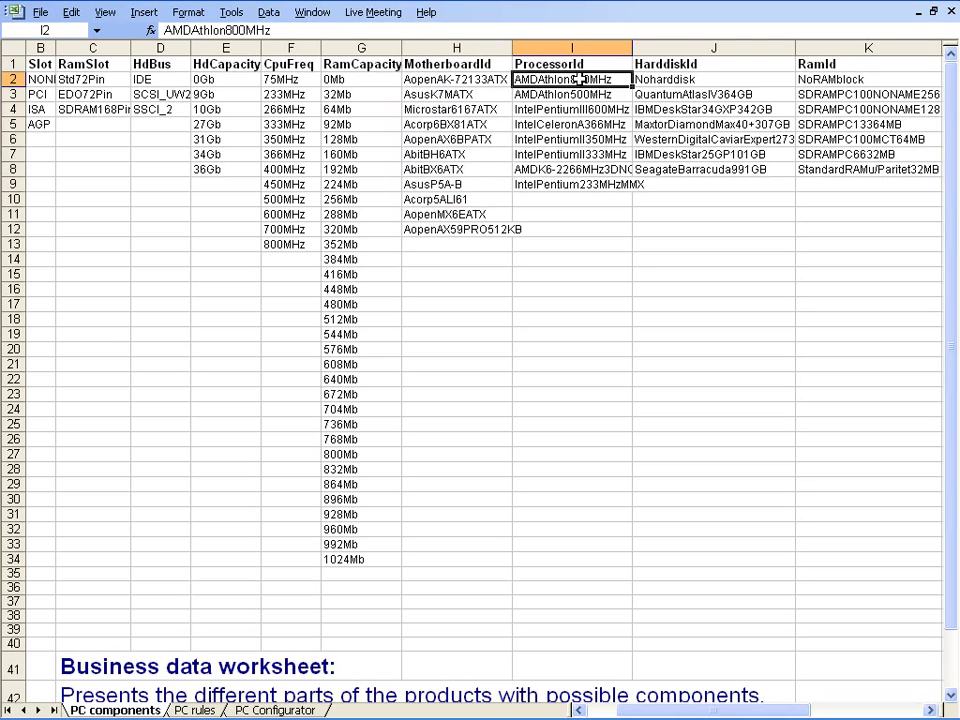
pyautogui.moveTo(580, 80); pyautogui.dragTo(570, 185)
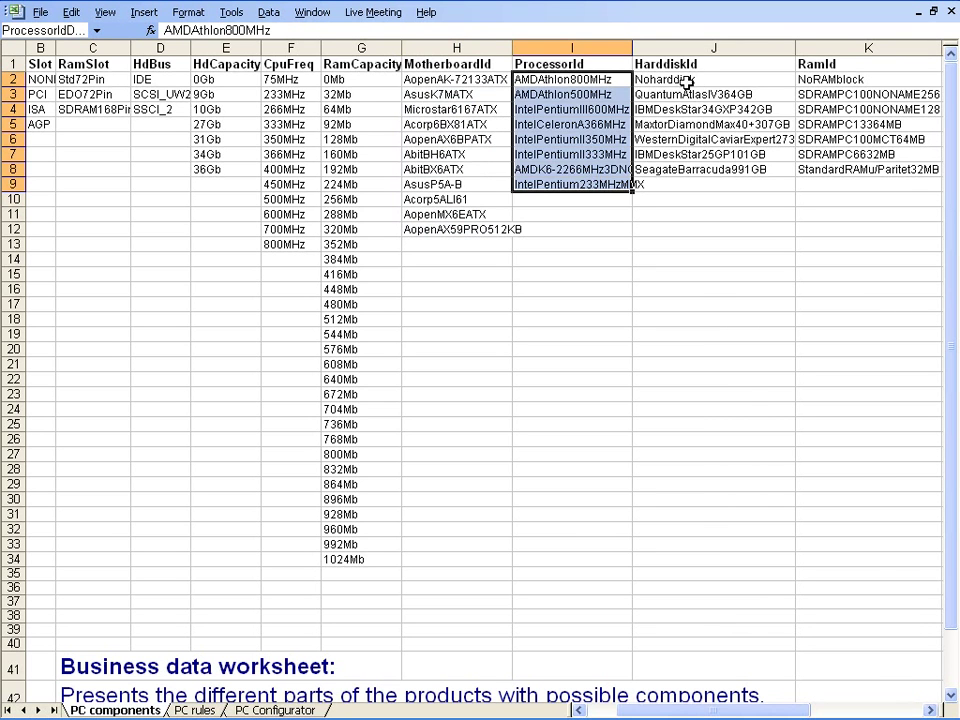
pyautogui.moveTo(686, 81); pyautogui.dragTo(690, 168)
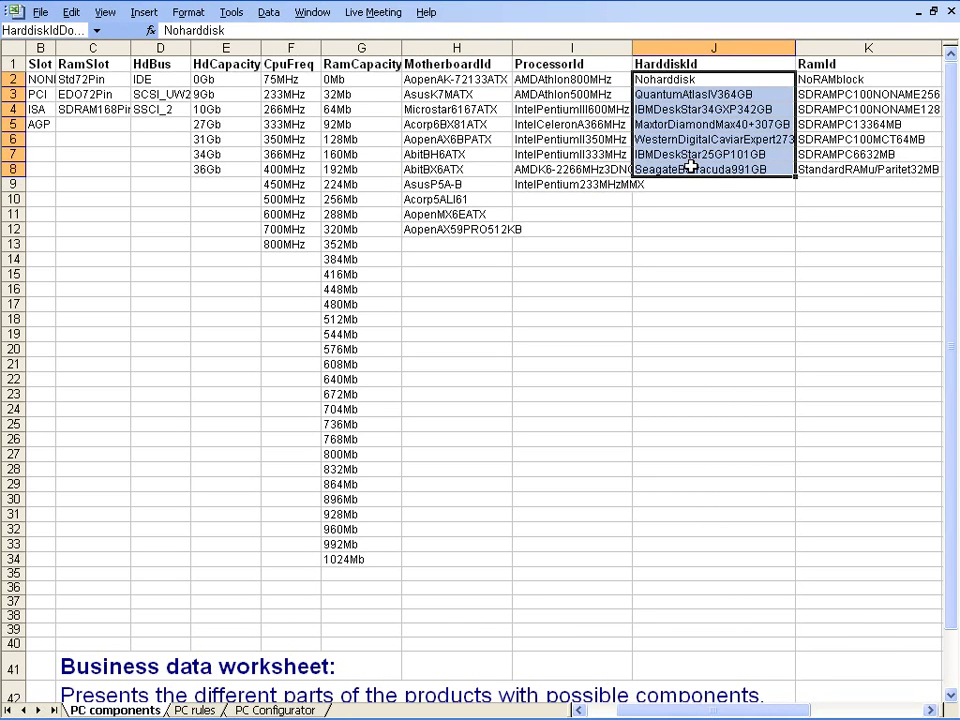
# Step: Examine the variables in B9:B39 of the PC rules sheet, the CpuFreq formula's reference to PC components, and the constraints below
pyautogui.hotkey('ctrl', 'pagedown')
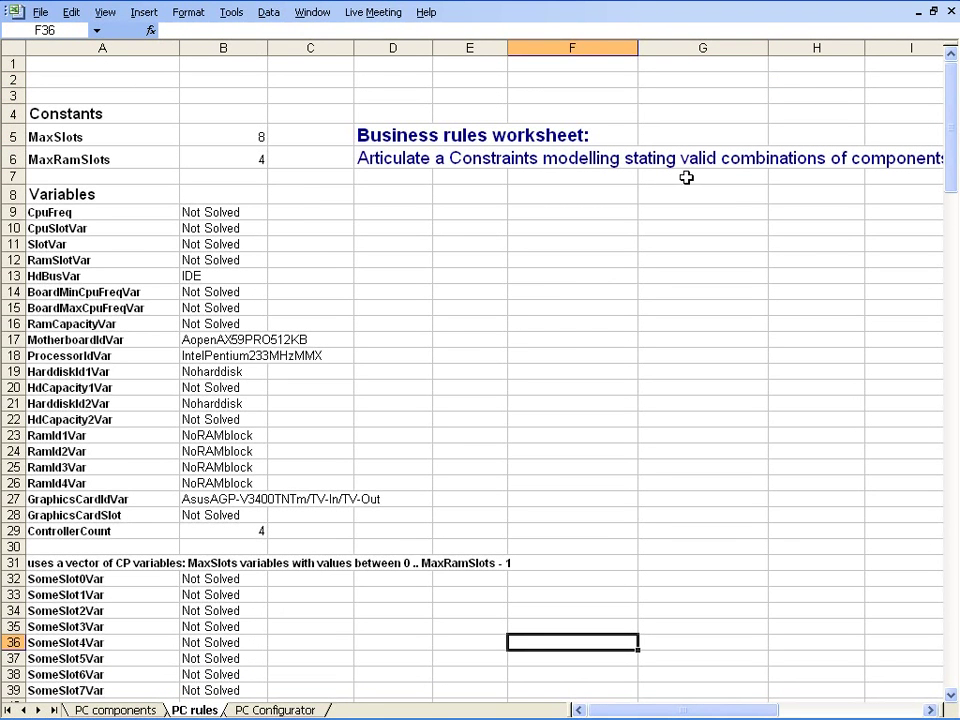
pyautogui.moveTo(216, 216); pyautogui.dragTo(230, 688)
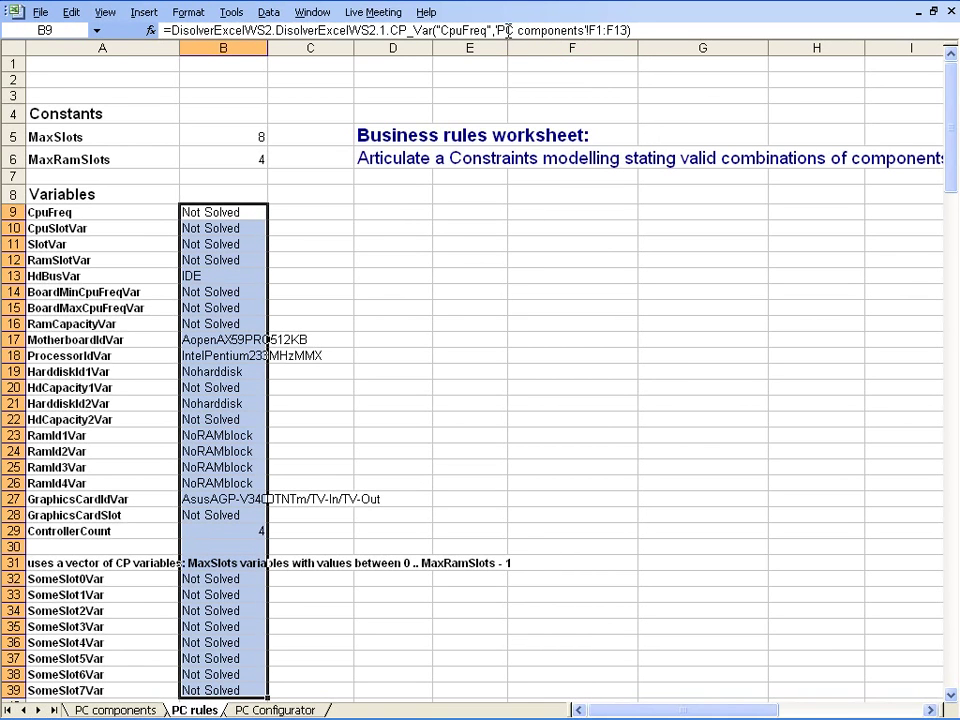
pyautogui.moveTo(496, 30); pyautogui.dragTo(586, 30)
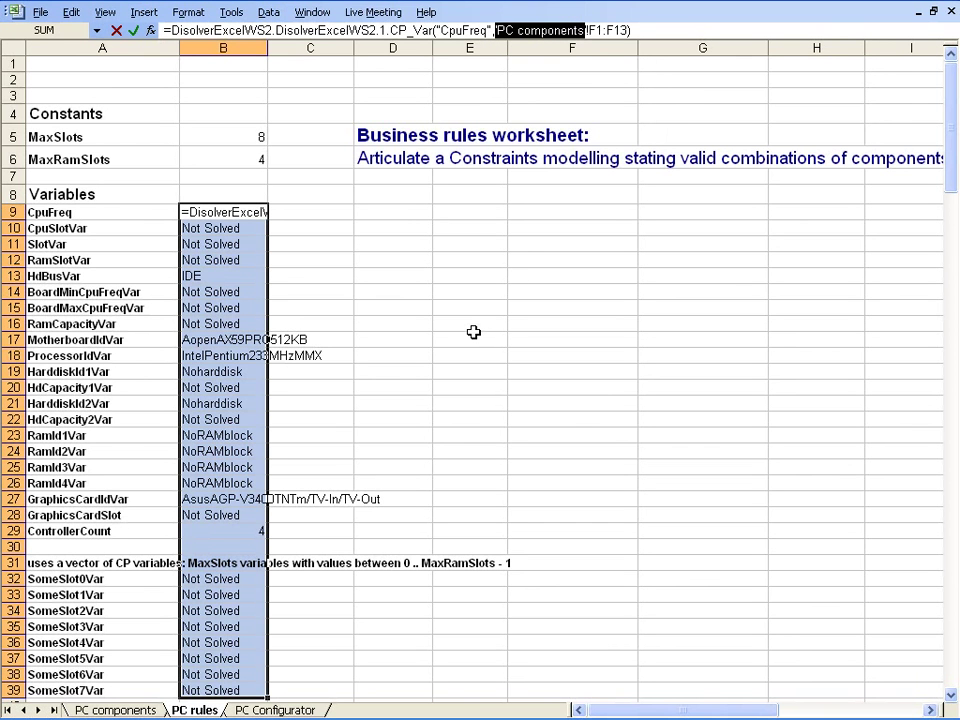
pyautogui.scroll(-7, 473, 332)
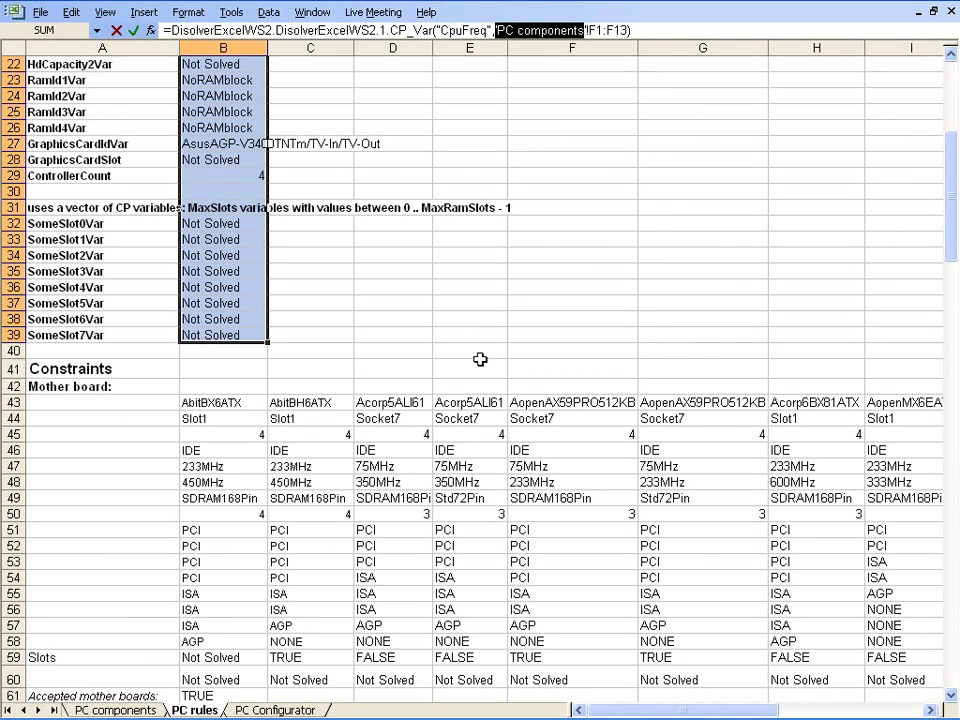
pyautogui.hotkey('ctrl', 'Return')
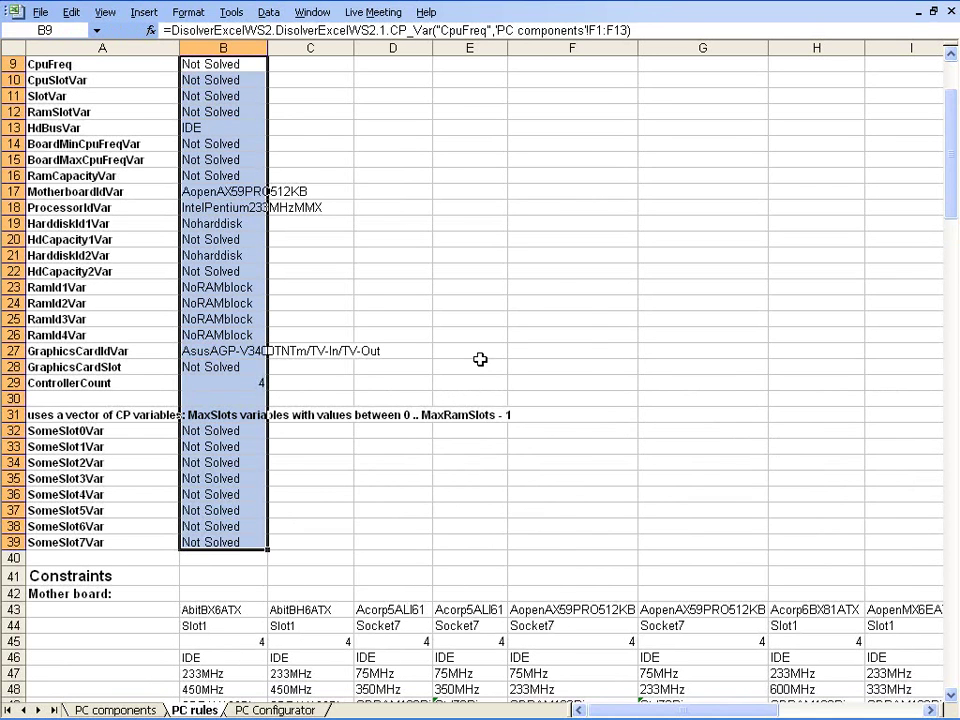
# Step: Enable the Excel Configurator add-in and dock its two floating toolbars side by side under the menu bar
pyautogui.hotkey('alt', 't')
pyautogui.press('i')
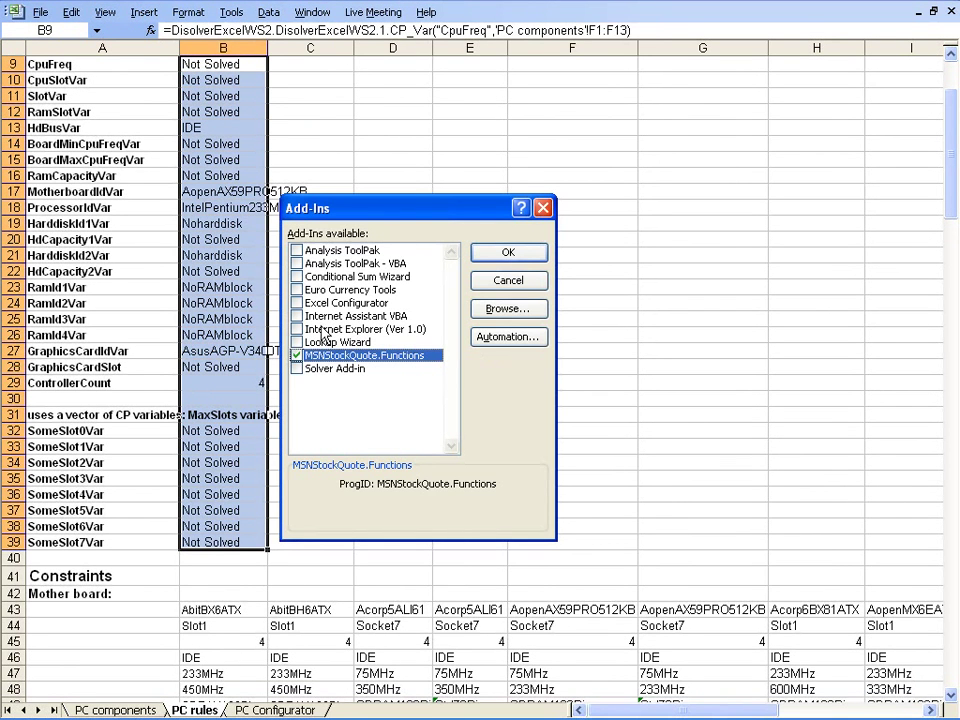
pyautogui.click(297, 302)
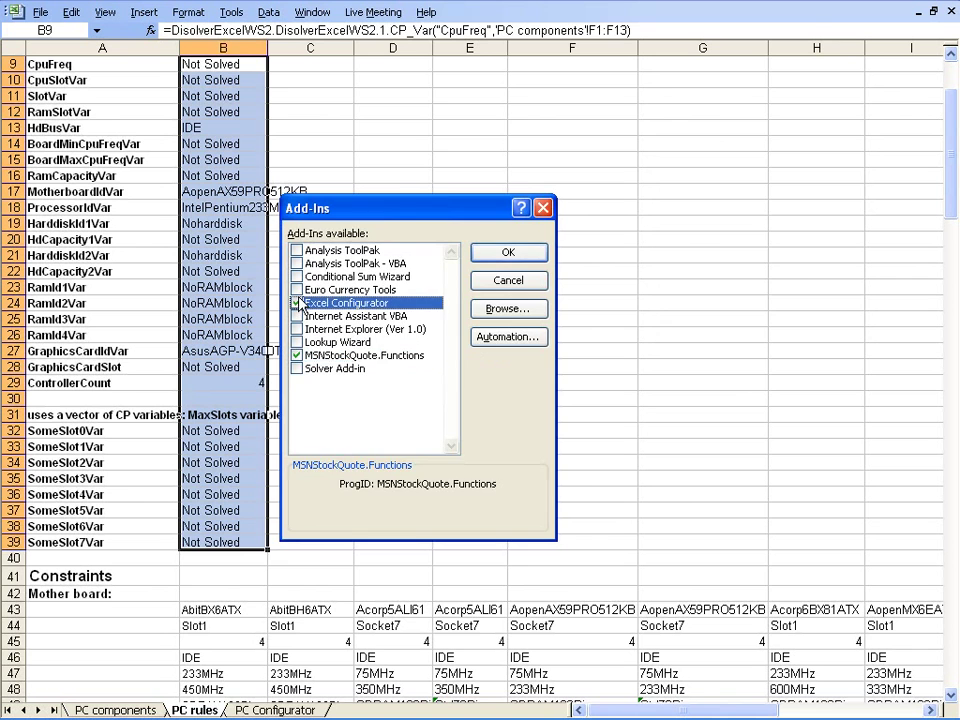
pyautogui.click(510, 256)
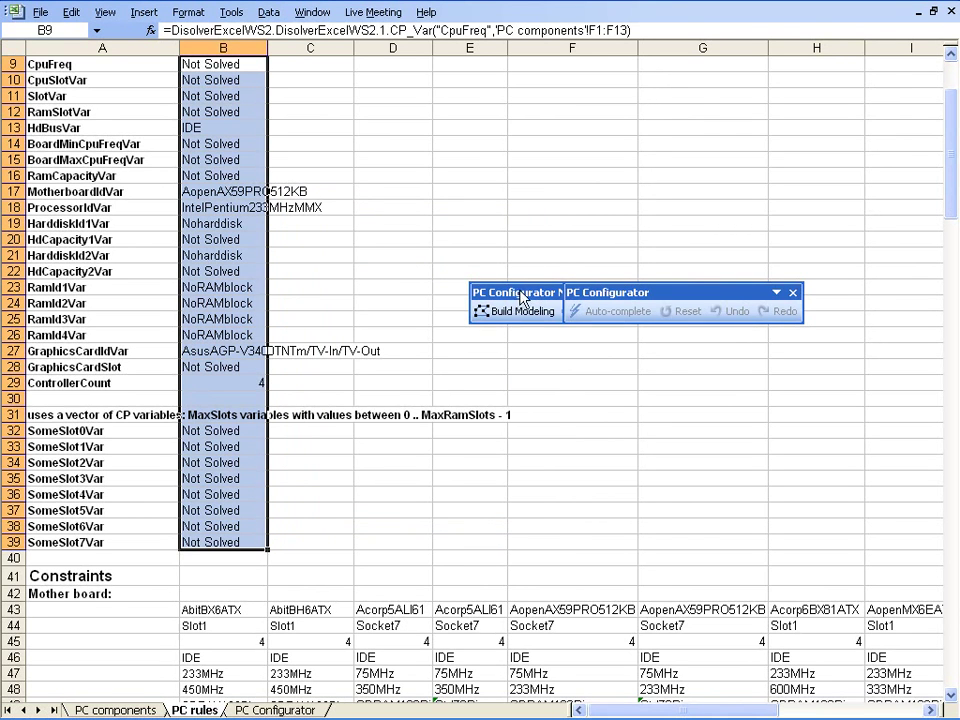
pyautogui.moveTo(515, 296); pyautogui.dragTo(64, 36)
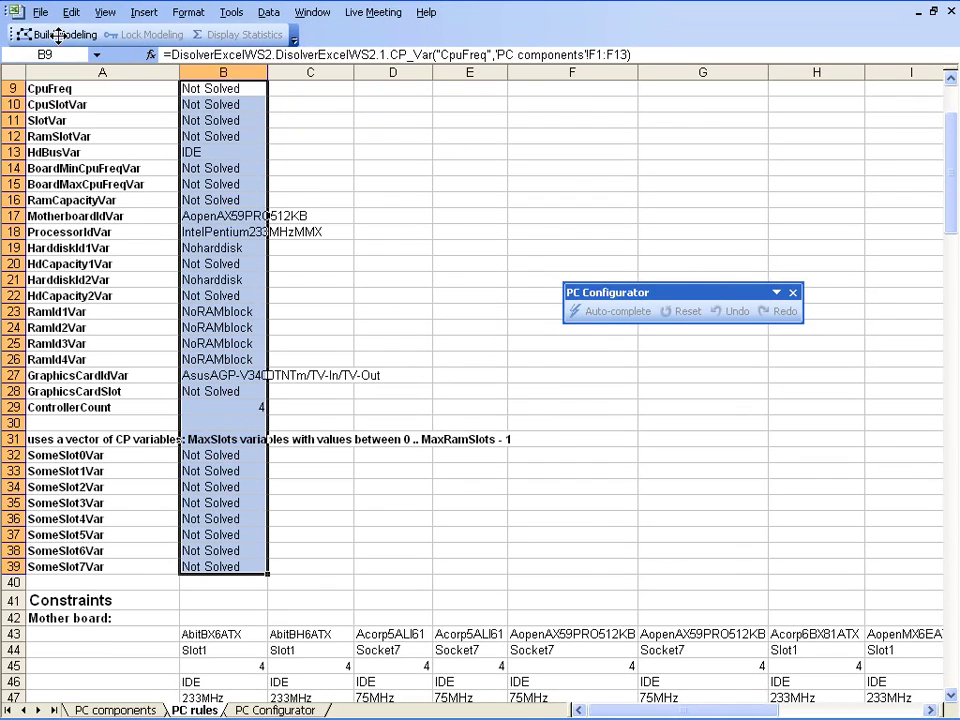
pyautogui.moveTo(720, 298); pyautogui.dragTo(424, 36)
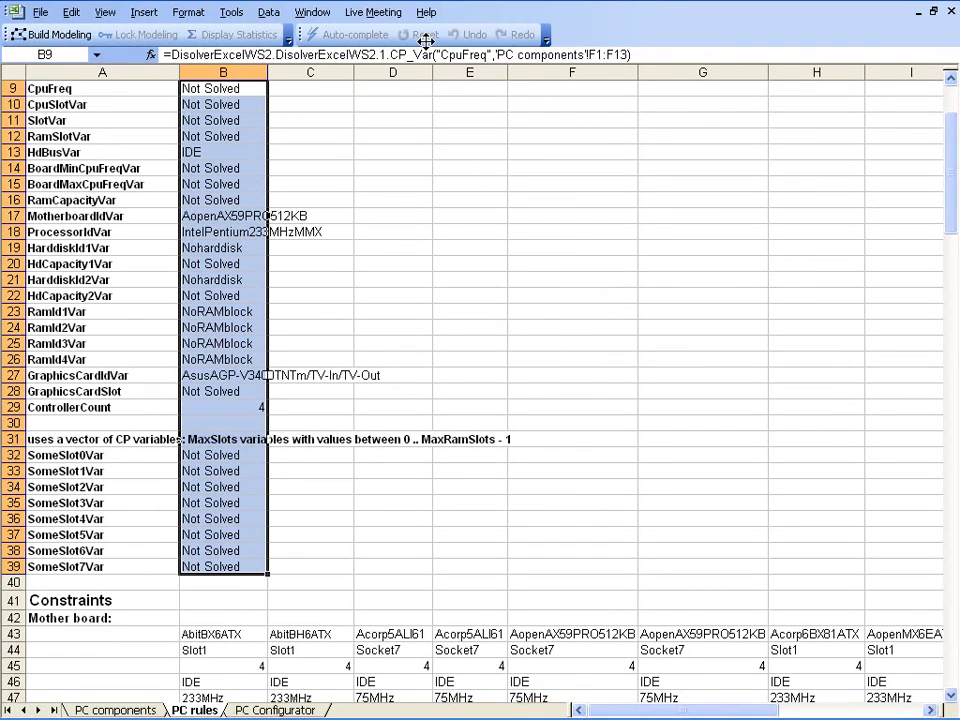
# Step: Hide the formula bar through the view options
pyautogui.hotkey('alt', 't')
pyautogui.press('o')
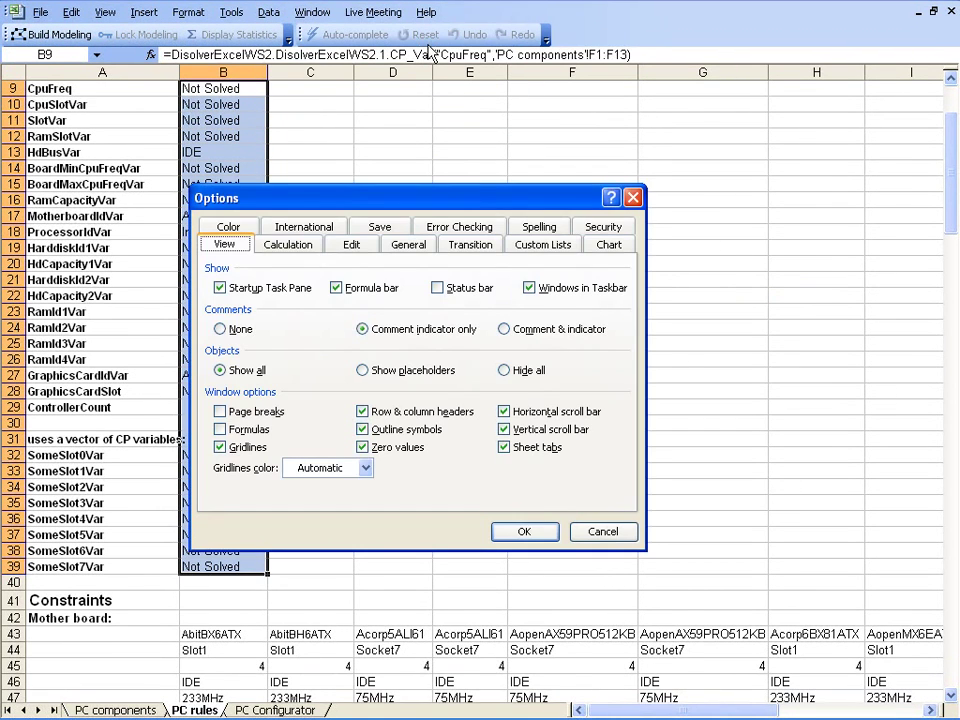
pyautogui.click(336, 288)
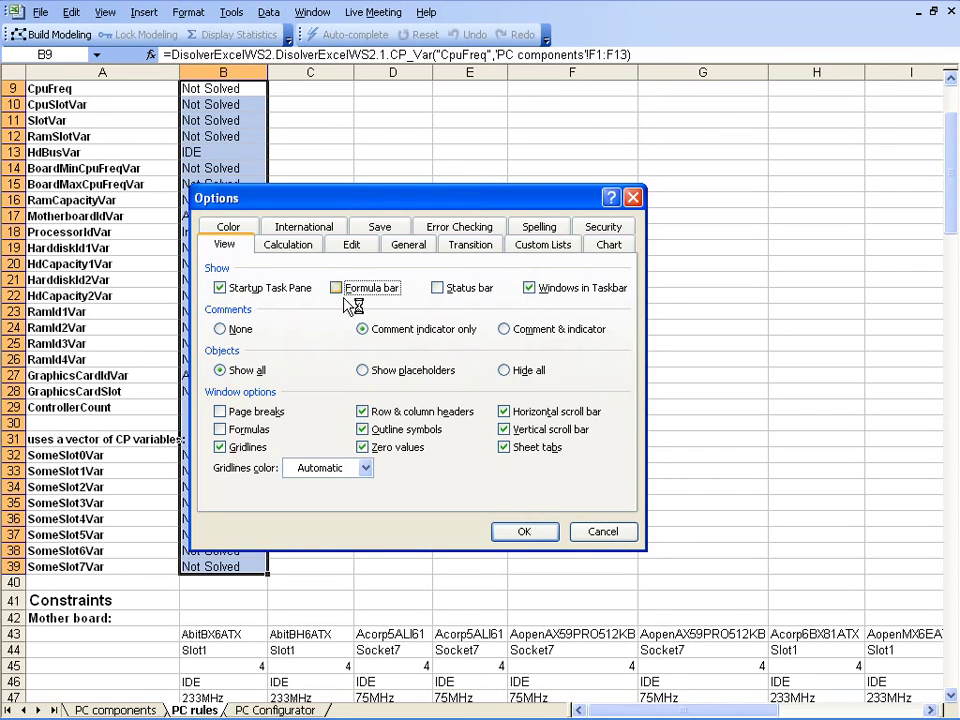
pyautogui.click(530, 531)
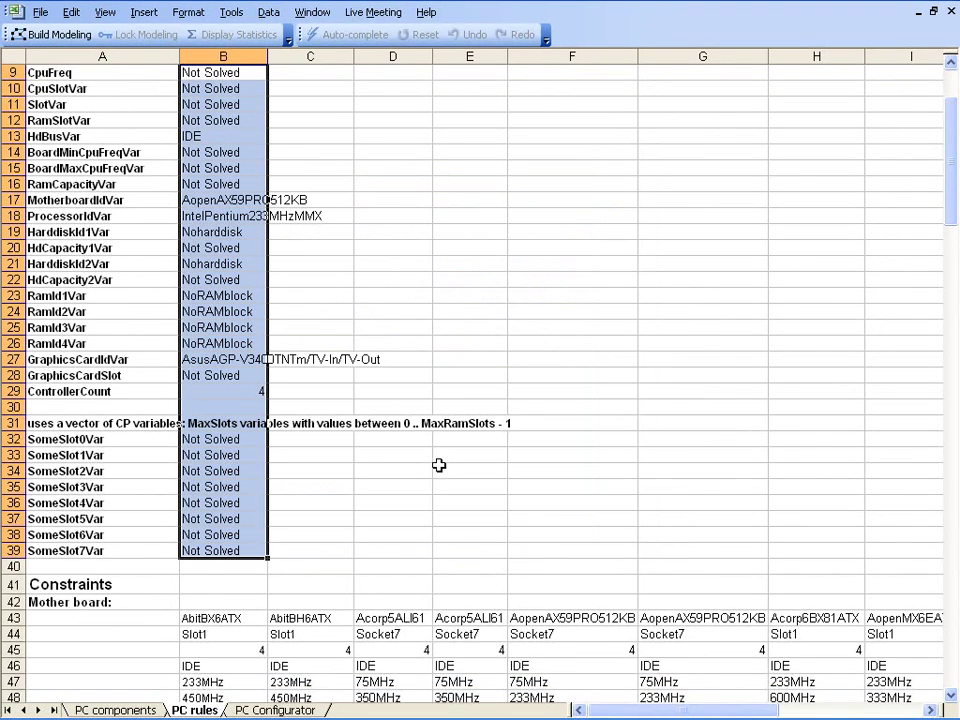
# Step: Build the configurator modeling and choose SlotA as the motherboard's CPU slot
pyautogui.click(40, 34)
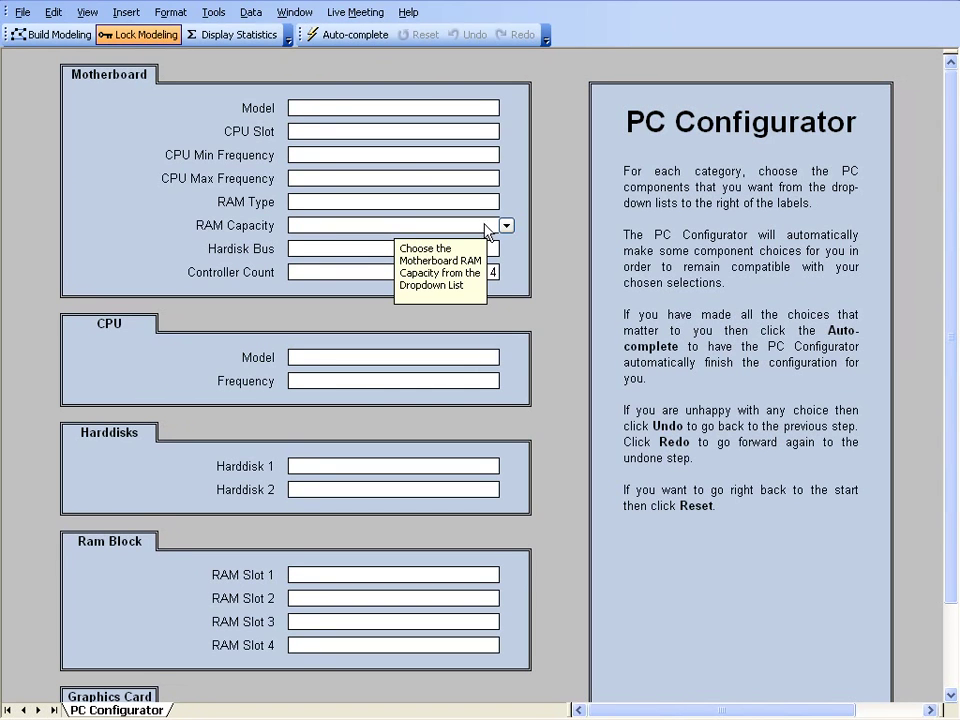
pyautogui.click(488, 131)
pyautogui.click(507, 133)
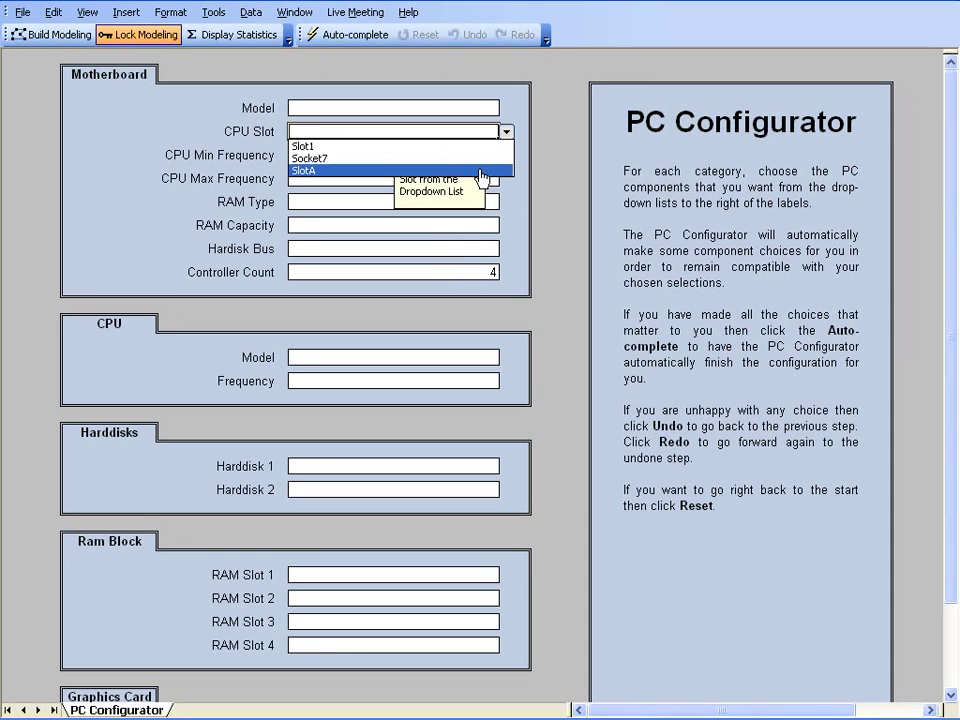
pyautogui.click(480, 170)
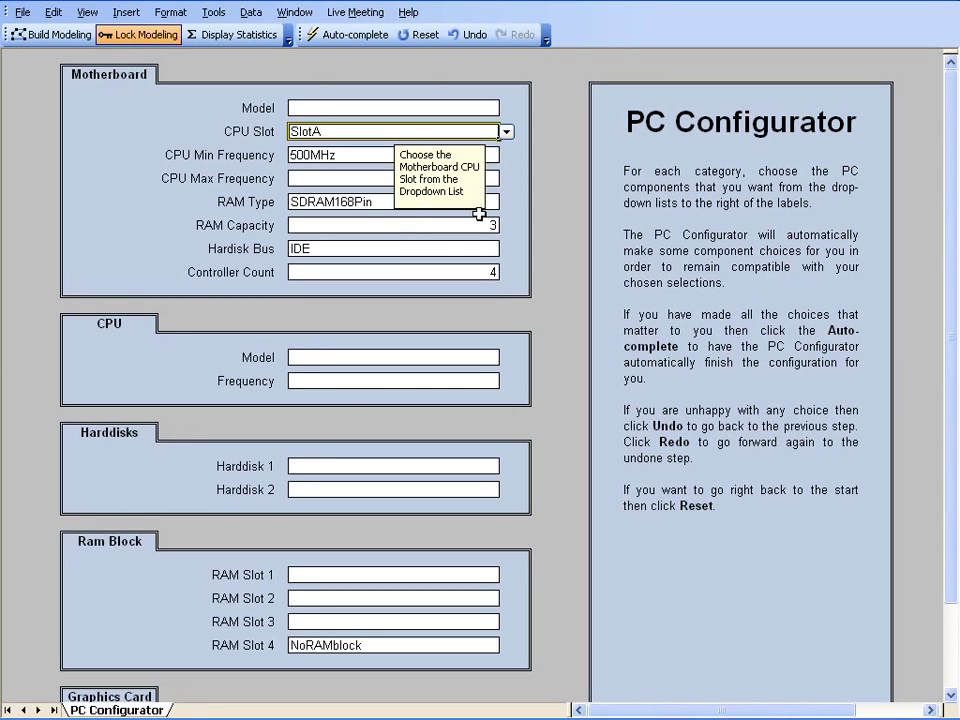
# Step: Check the motherboard's RAM Capacity and the RAM Slot 4 entry, and set the CPU frequency to 800MHz
pyautogui.click(480, 226)
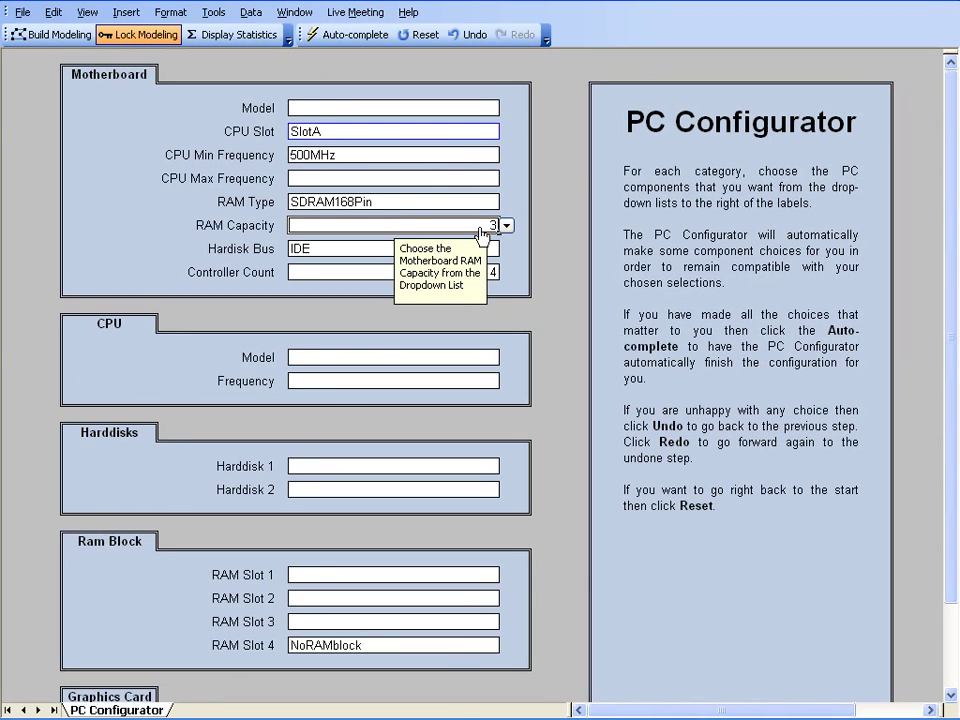
pyautogui.click(443, 645)
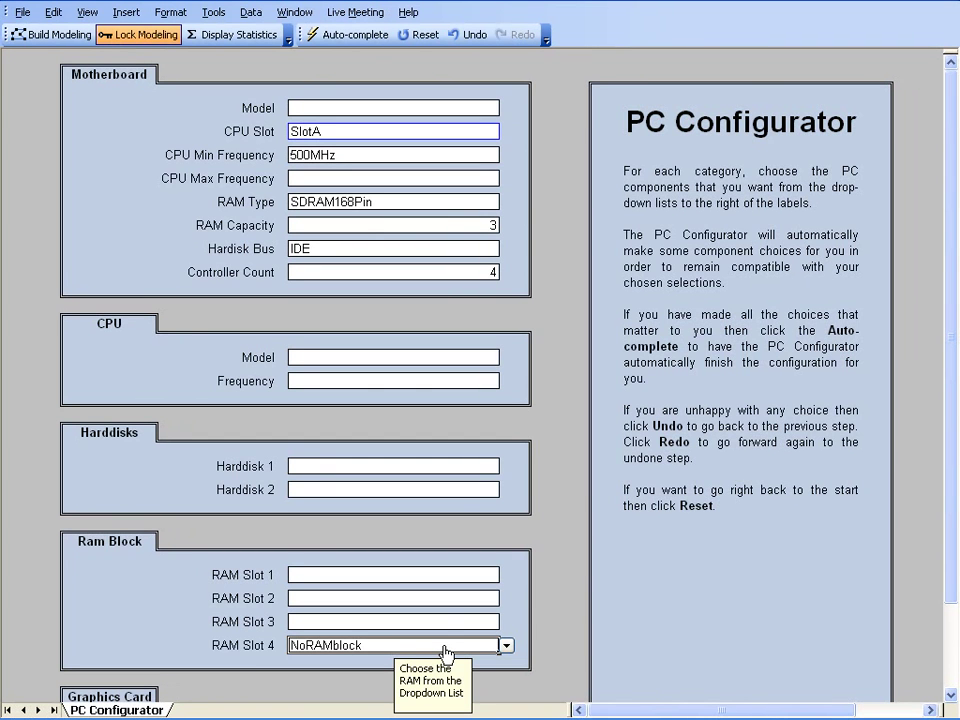
pyautogui.click(494, 381)
pyautogui.click(507, 381)
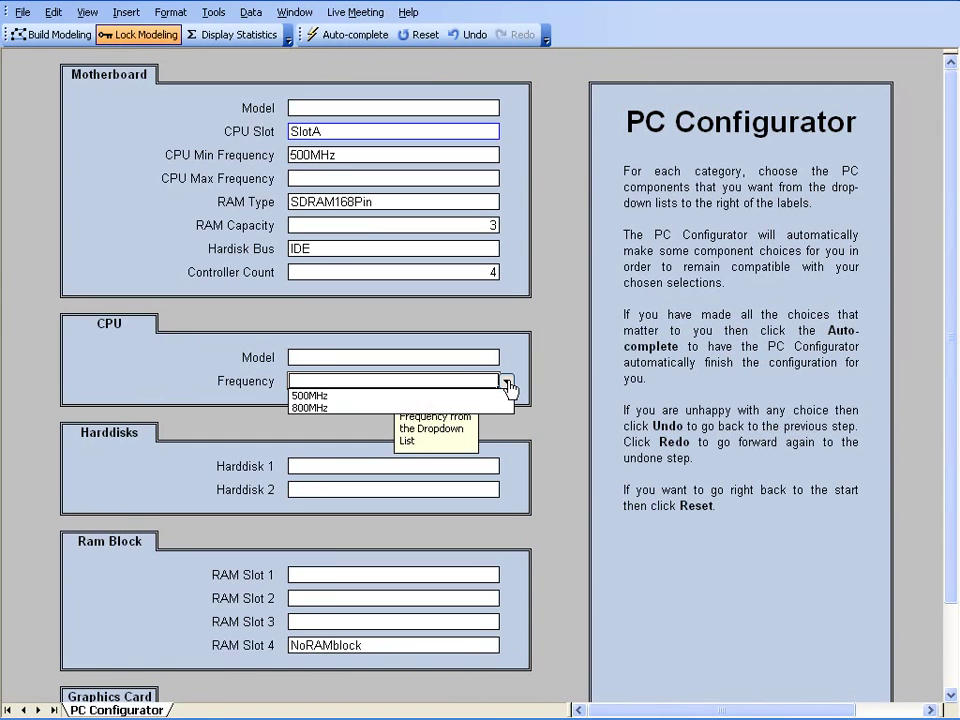
pyautogui.click(498, 408)
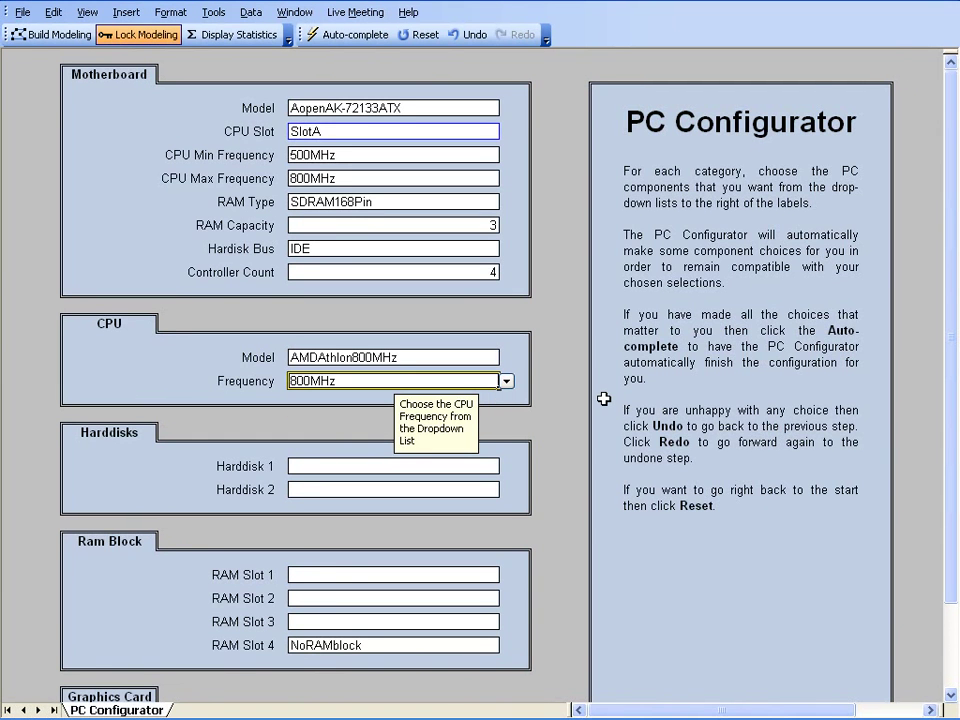
# Step: Set the graphics card's slot type to AGP
pyautogui.scroll(-1, 604, 398)
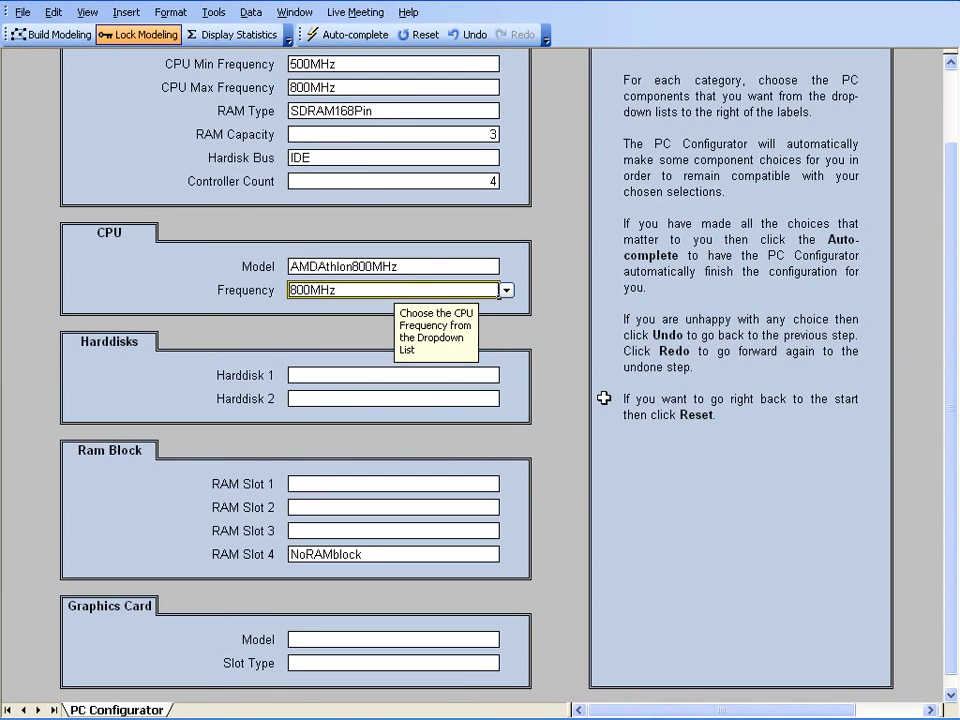
pyautogui.click(476, 668)
pyautogui.click(506, 664)
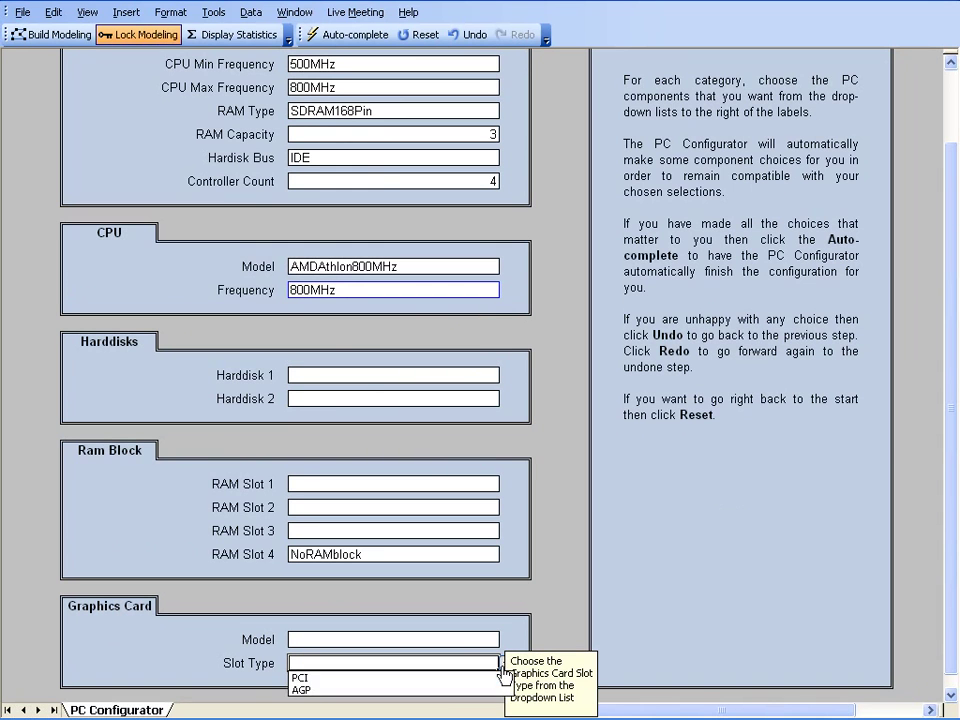
pyautogui.click(497, 690)
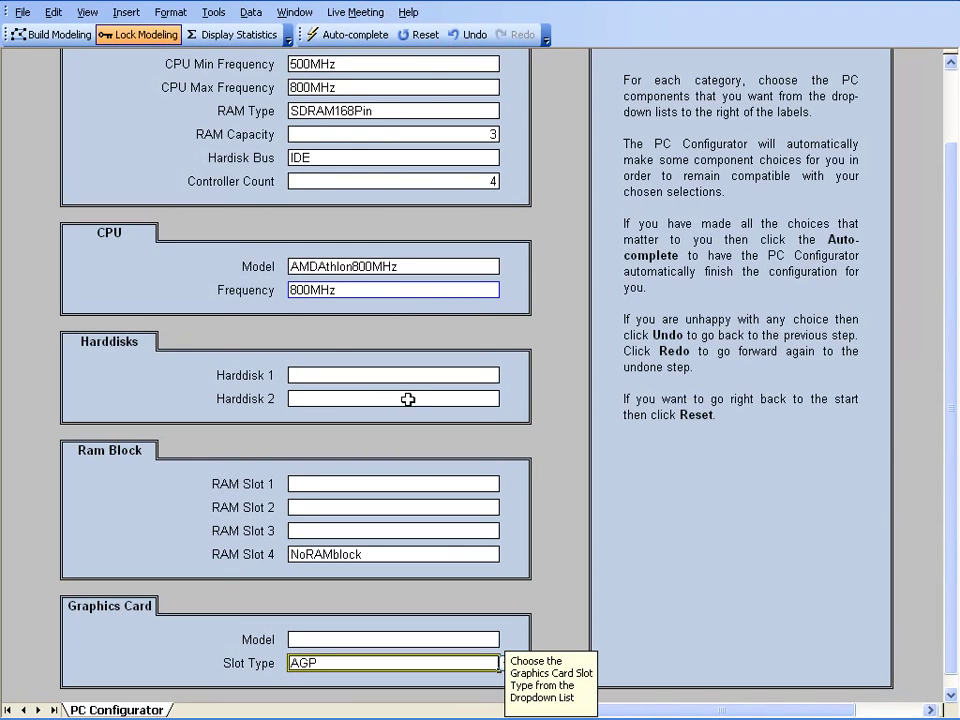
# Step: Auto-complete the remaining PC components and undo that auto-completion
pyautogui.click(333, 34)
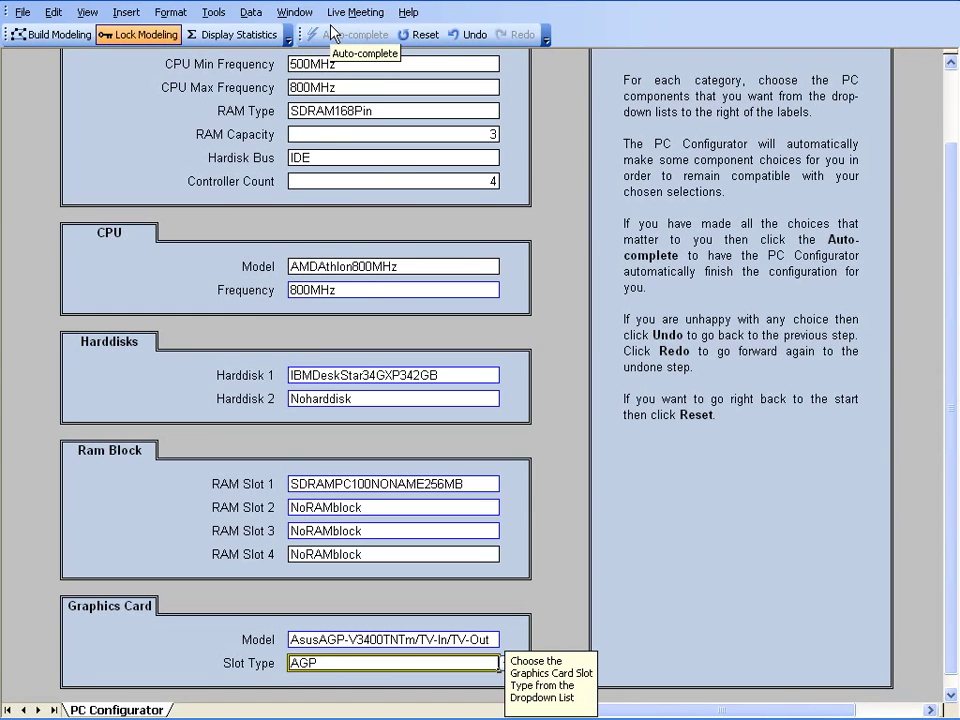
pyautogui.click(466, 35)
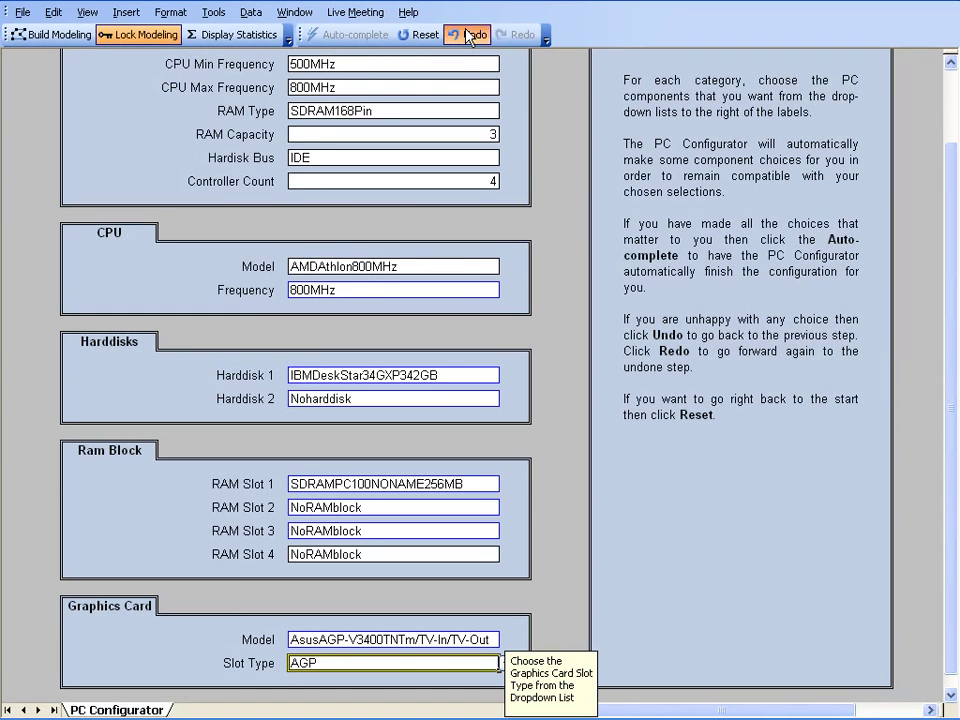
# Step: Choose SDRAMPC100NONAME256MB for both RAM Slot 1 and RAM Slot 2, and auto-complete the rest of the configuration
pyautogui.click(481, 484)
pyautogui.click(507, 485)
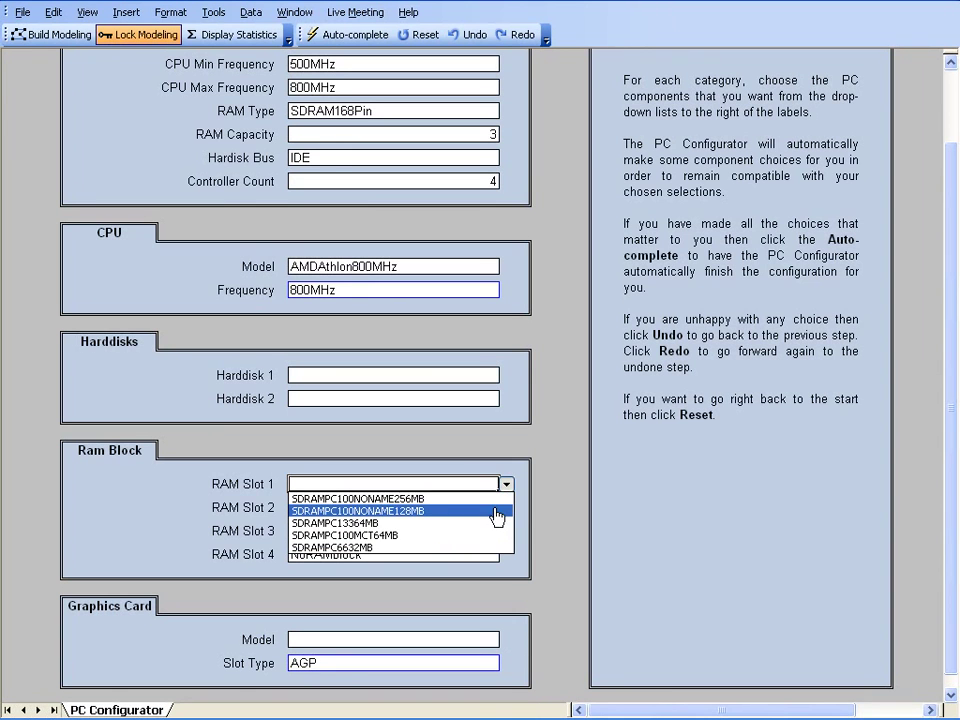
pyautogui.click(494, 505)
pyautogui.click(490, 508)
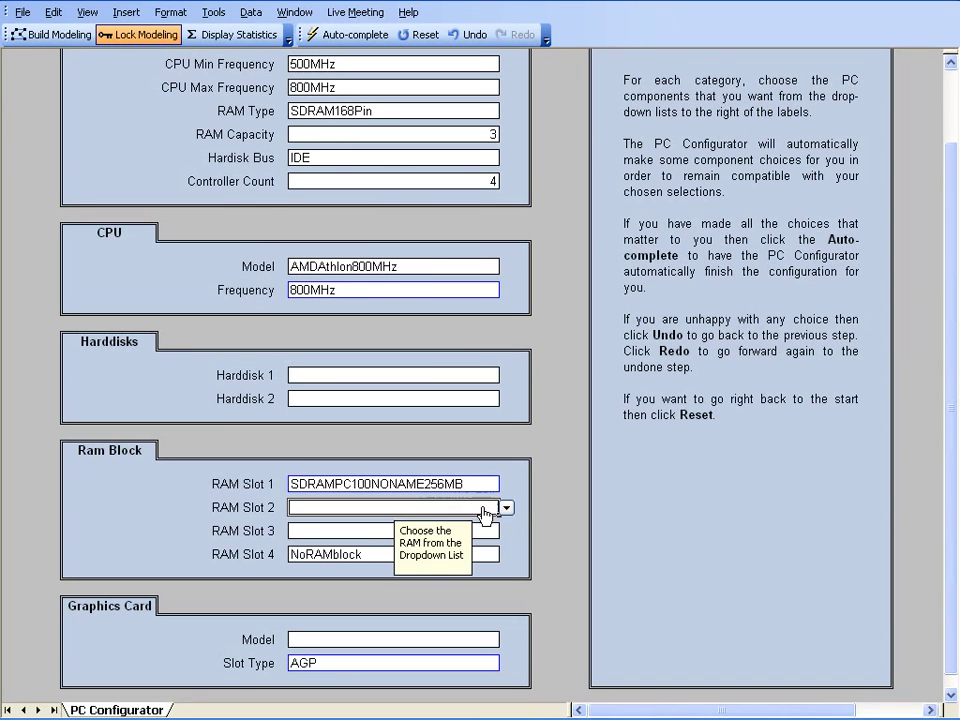
pyautogui.click(507, 510)
pyautogui.click(500, 534)
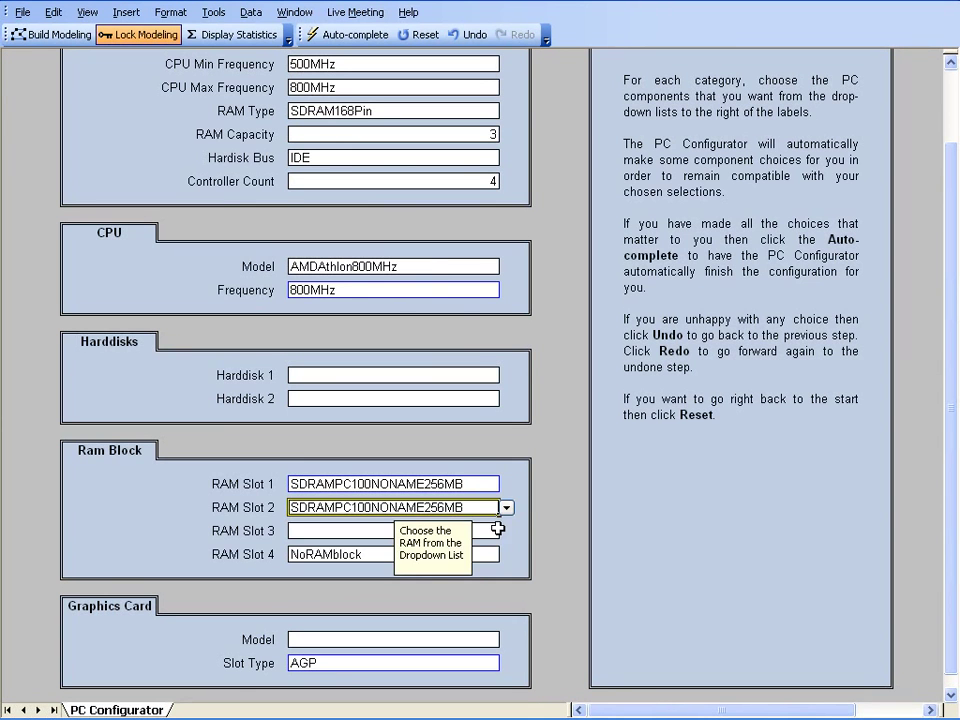
pyautogui.click(367, 47)
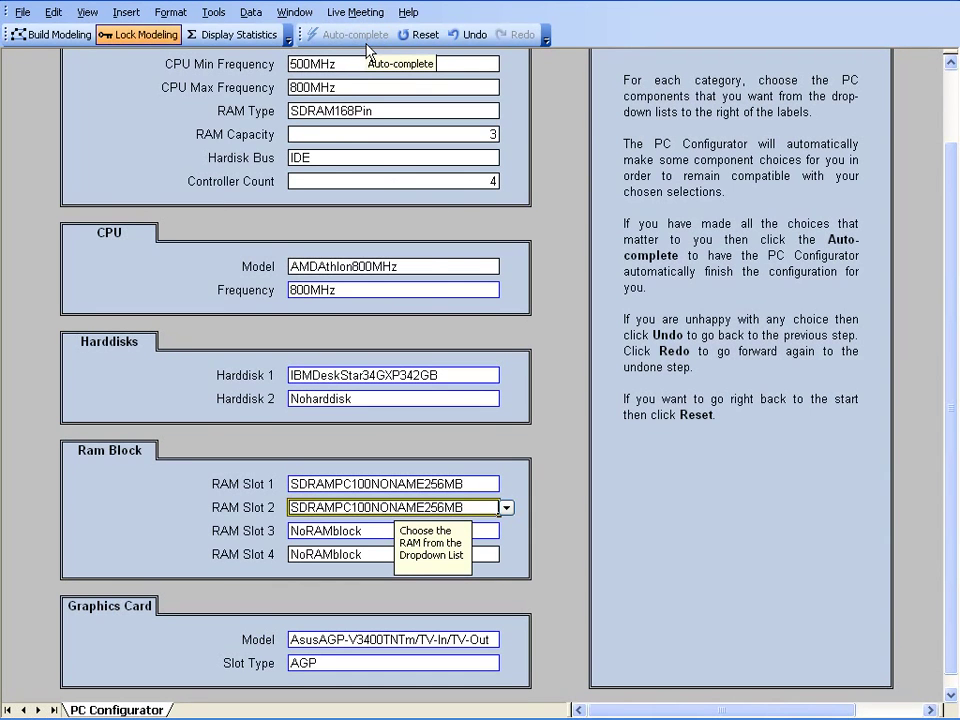
# Step: Open the list of available add-ins
pyautogui.hotkey('alt', 't')
pyautogui.press('i')
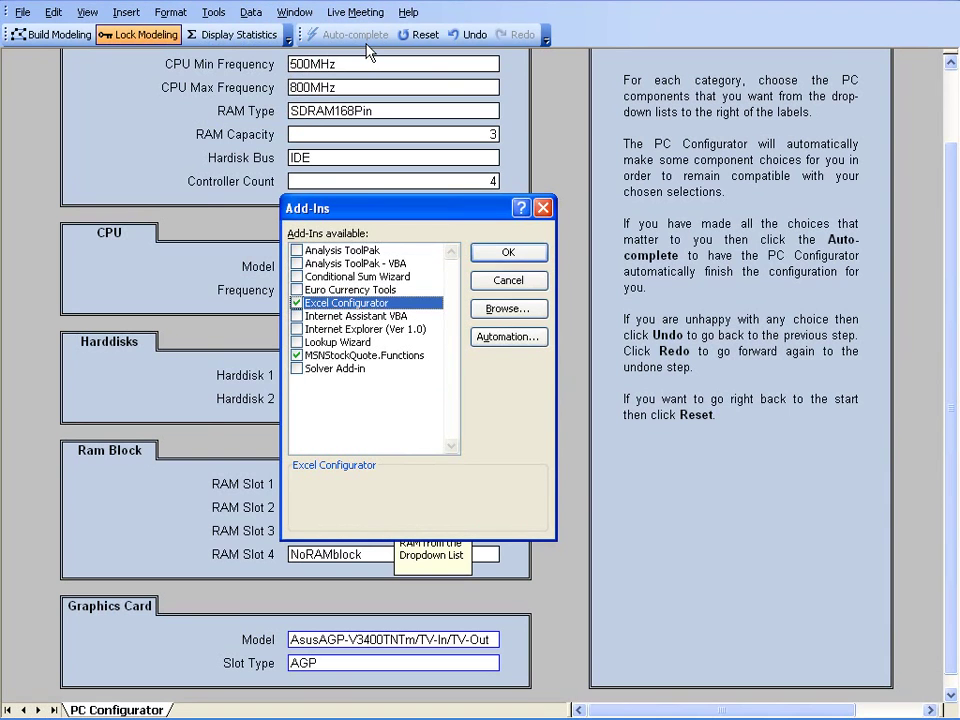